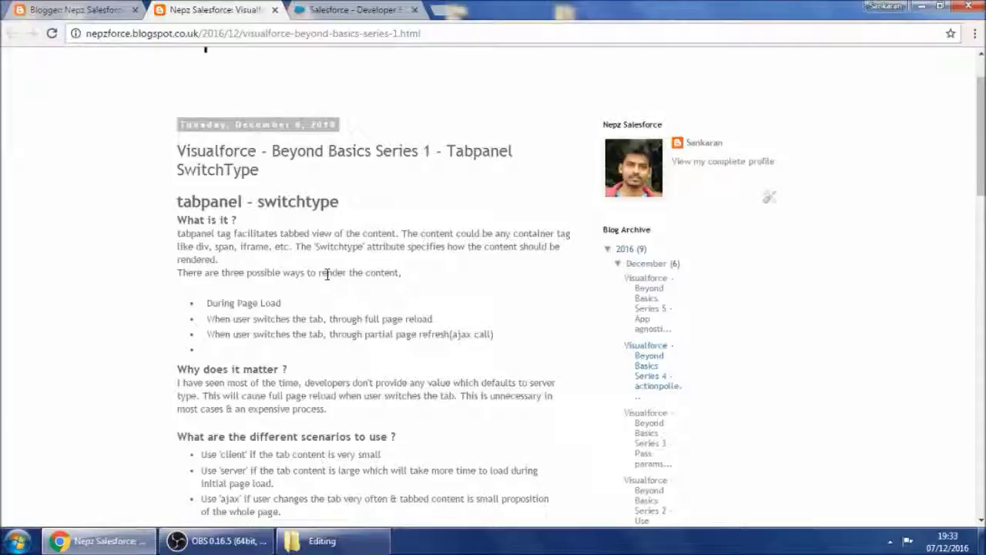
Step: Review the blog post's scenarios for using the client, server and ajax switch types
{"action": "scroll", "coordinate": [327, 274], "scroll_direction": "down", "scroll_amount": 4}
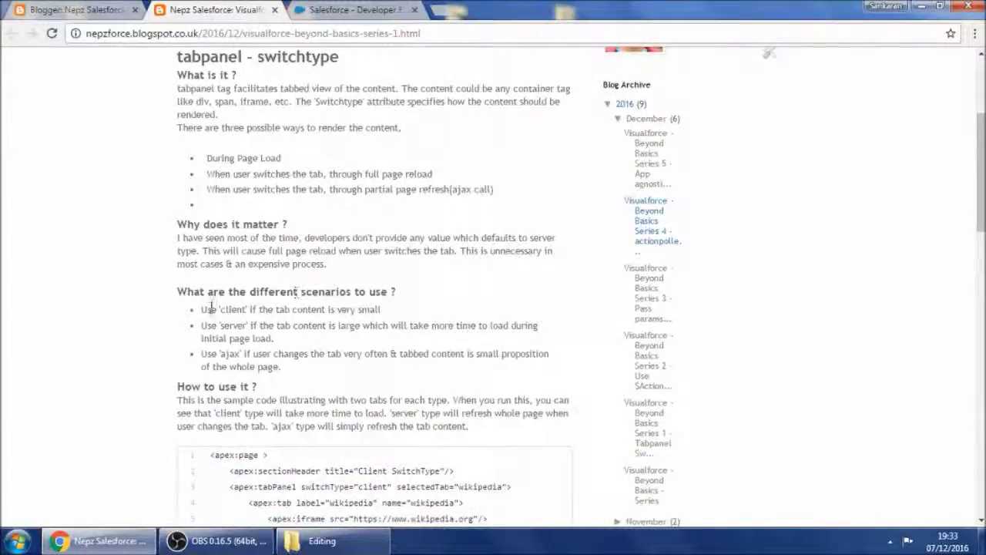
{"action": "left_click_drag", "start_coordinate": [202, 309], "coordinate": [296, 378]}
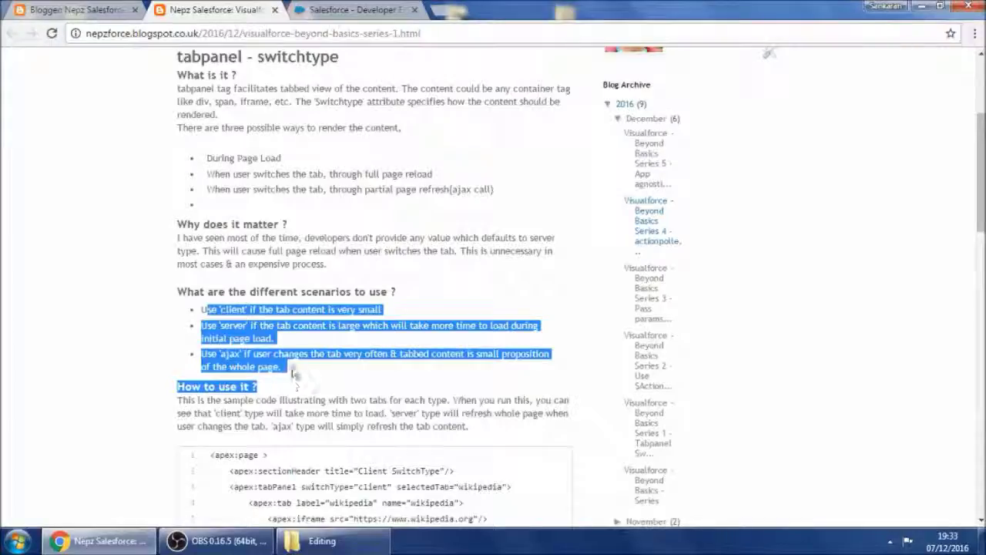
{"action": "left_click", "coordinate": [262, 362]}
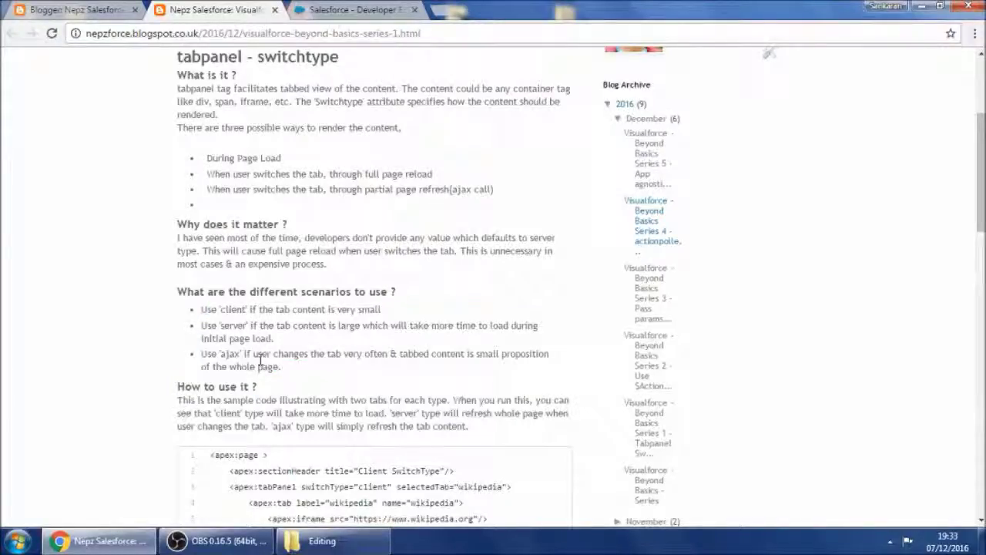
Step: Examine the switchType values client, server and ajax in the tabPanel tags of the post's sample code
{"action": "scroll", "coordinate": [259, 361], "scroll_direction": "down", "scroll_amount": 6}
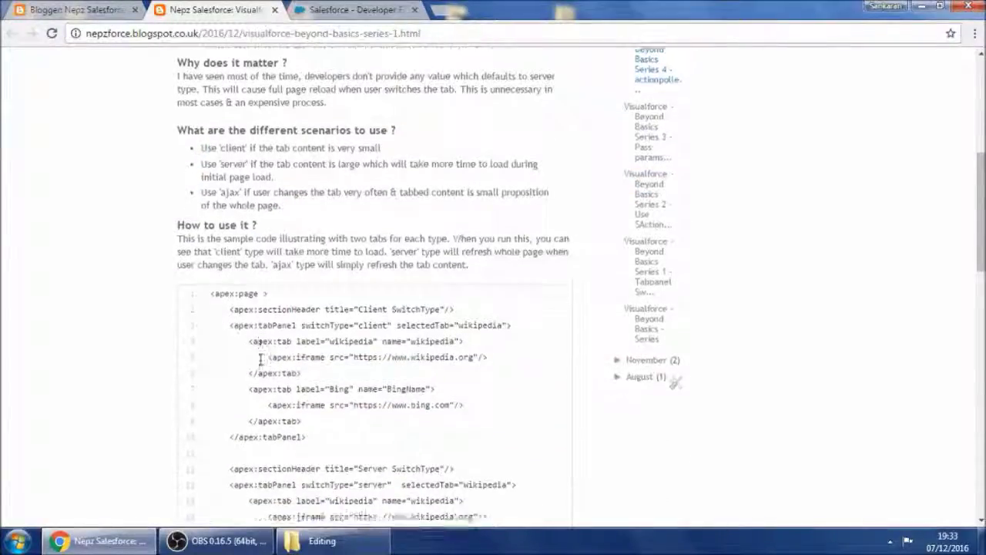
{"action": "scroll", "coordinate": [285, 333], "scroll_direction": "down", "scroll_amount": 4}
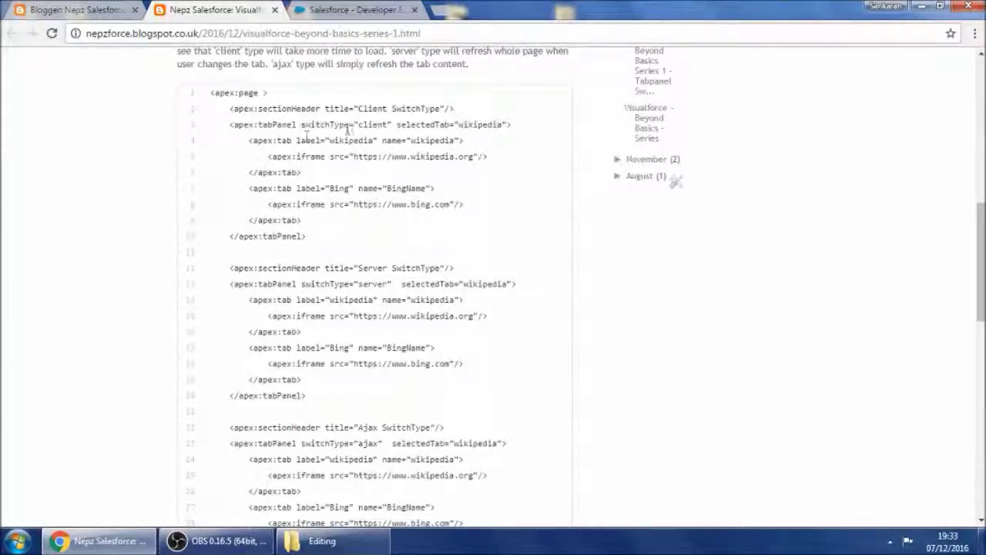
{"action": "double_click", "coordinate": [373, 125]}
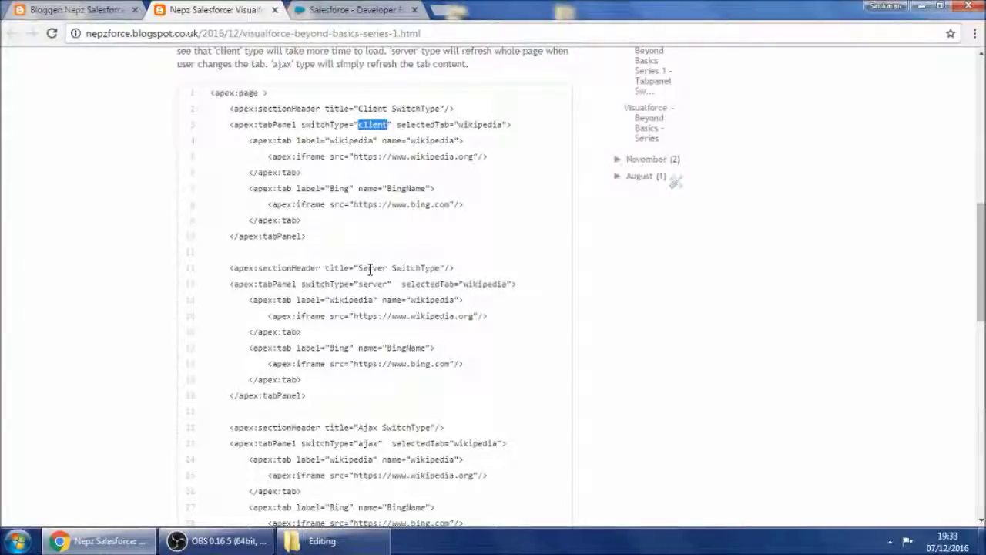
{"action": "double_click", "coordinate": [373, 284]}
{"action": "left_click", "coordinate": [369, 443]}
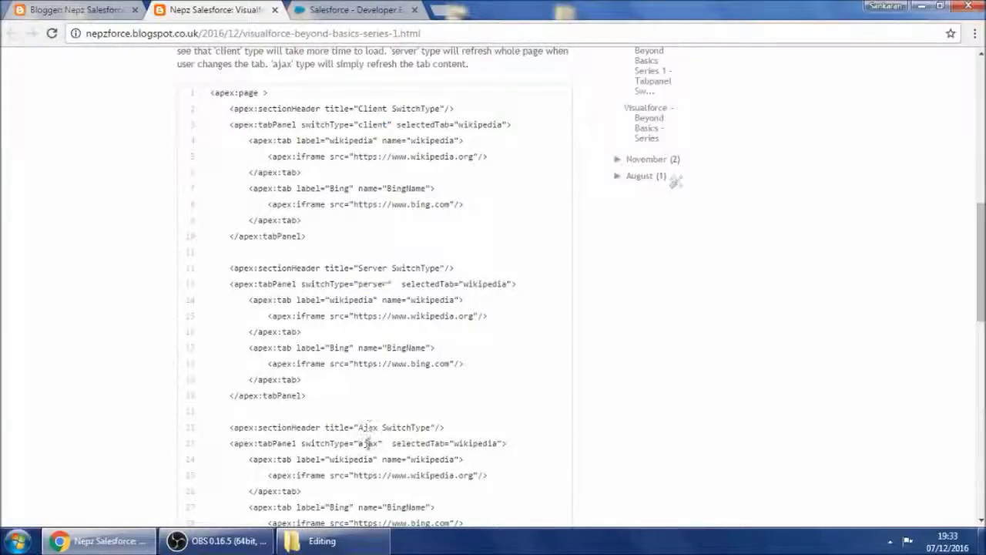
{"action": "double_click", "coordinate": [369, 443]}
{"action": "left_click", "coordinate": [376, 389]}
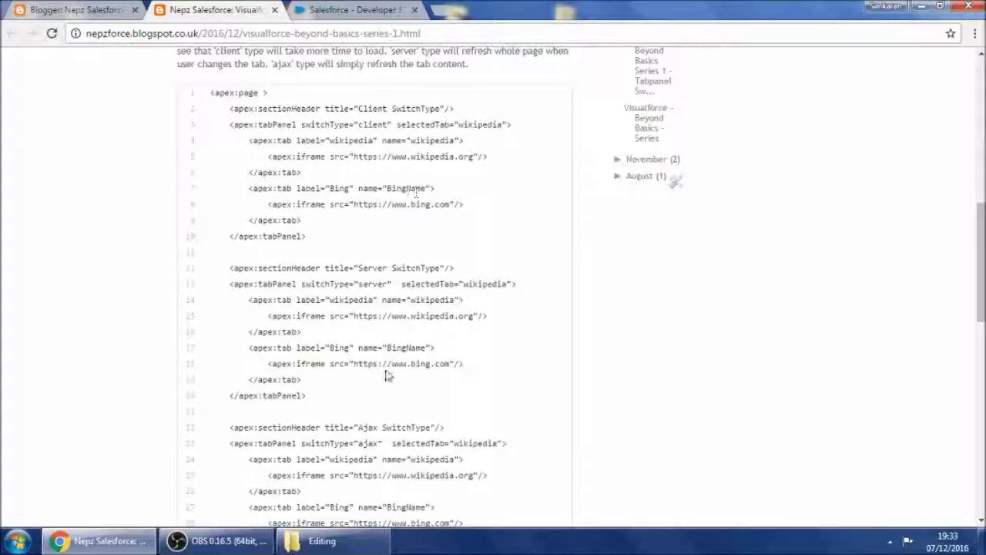
{"action": "scroll", "coordinate": [337, 262], "scroll_direction": "down", "scroll_amount": 1}
{"action": "scroll", "coordinate": [337, 262], "scroll_direction": "up", "scroll_amount": 1}
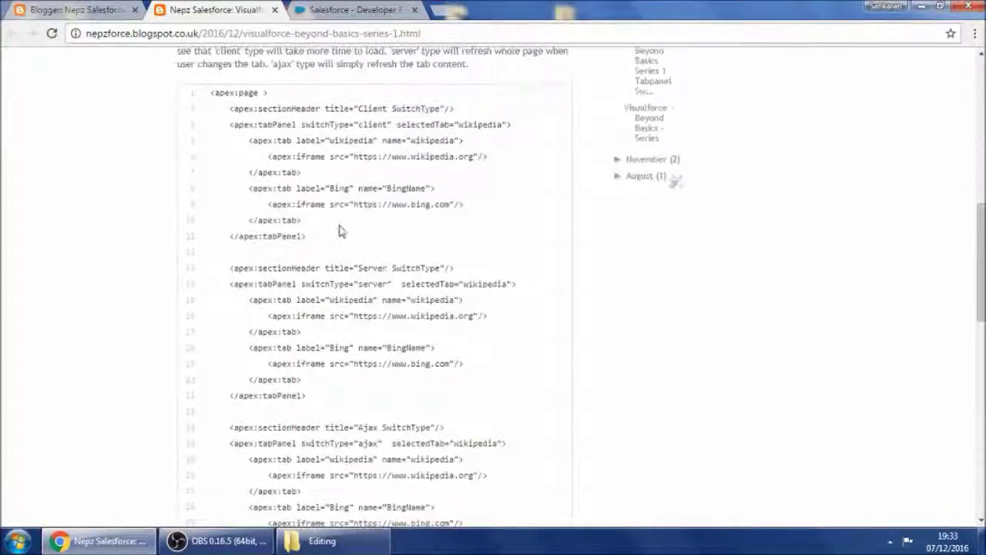
Step: Open the Salesforce test page and look over its Client, Server and Ajax SwitchType sections
{"action": "left_click", "coordinate": [353, 9]}
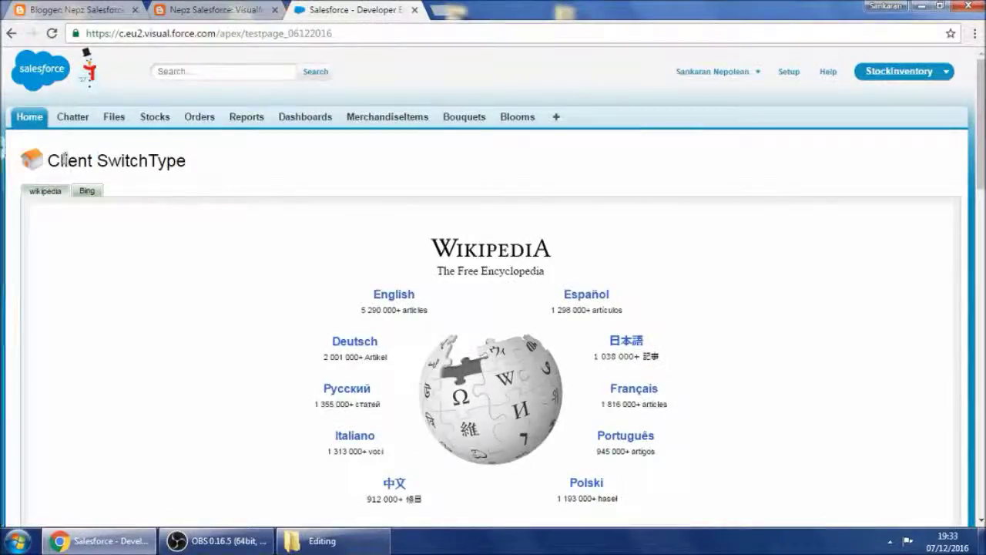
{"action": "left_click_drag", "start_coordinate": [64, 160], "coordinate": [151, 160]}
{"action": "scroll", "coordinate": [183, 223], "scroll_direction": "down", "scroll_amount": 4}
{"action": "left_click_drag", "start_coordinate": [69, 384], "coordinate": [142, 384]}
{"action": "scroll", "coordinate": [208, 376], "scroll_direction": "down", "scroll_amount": 6}
{"action": "left_click_drag", "start_coordinate": [63, 463], "coordinate": [141, 482]}
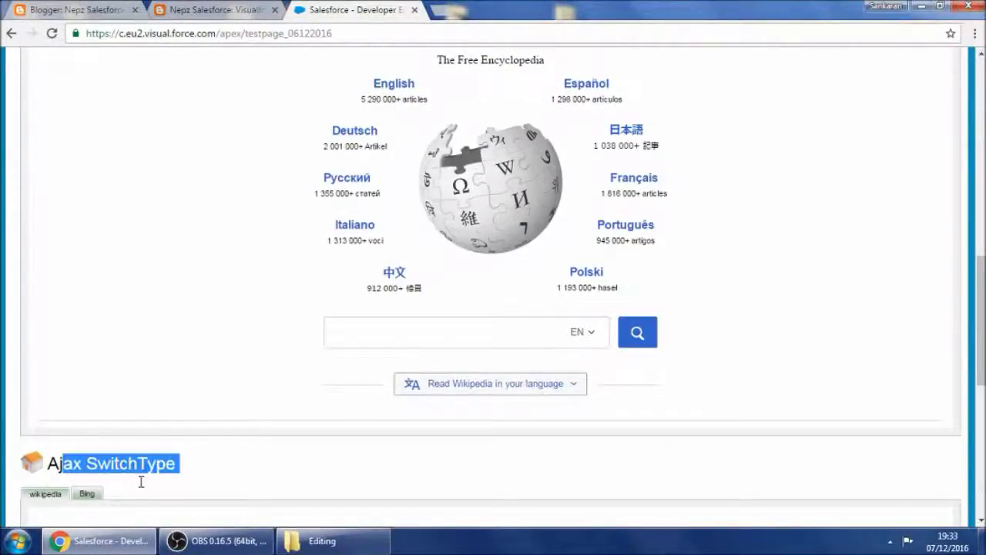
{"action": "left_click", "coordinate": [170, 456]}
{"action": "scroll", "coordinate": [169, 449], "scroll_direction": "up", "scroll_amount": 10}
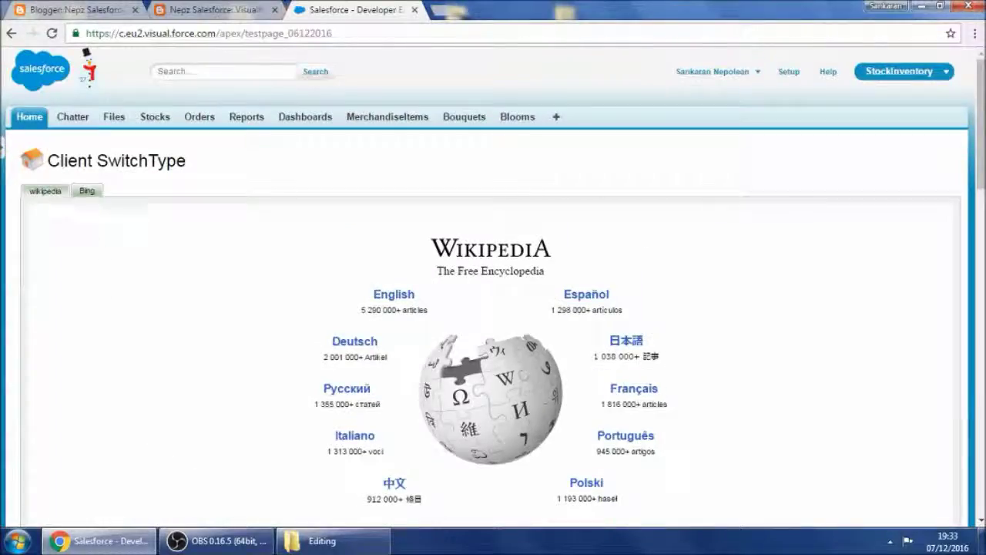
Step: Alternate the Client SwitchType panel between Bing and wikipedia several times, ending on wikipedia
{"action": "left_click", "coordinate": [89, 193]}
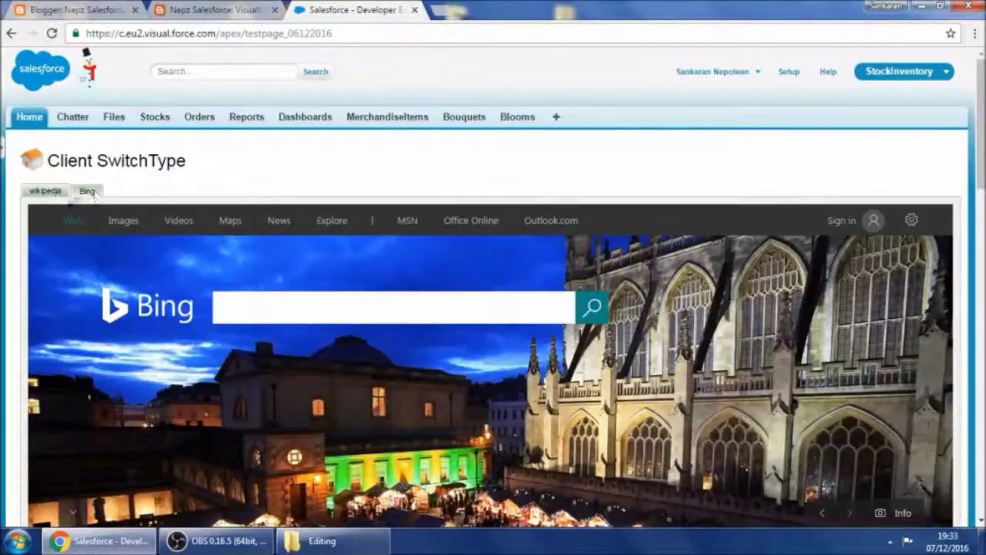
{"action": "left_click", "coordinate": [52, 193]}
{"action": "left_click", "coordinate": [87, 193]}
{"action": "left_click", "coordinate": [50, 193]}
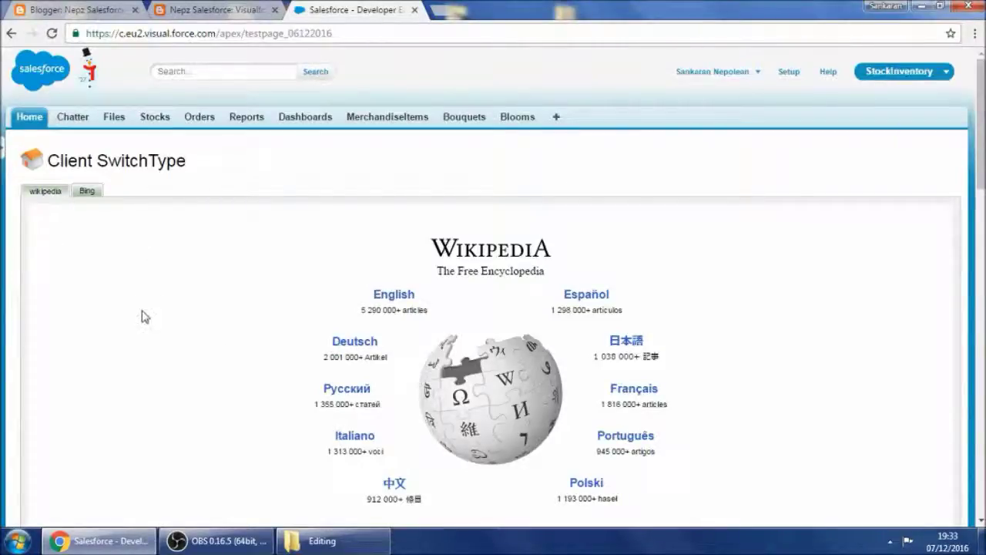
{"action": "left_click", "coordinate": [87, 191]}
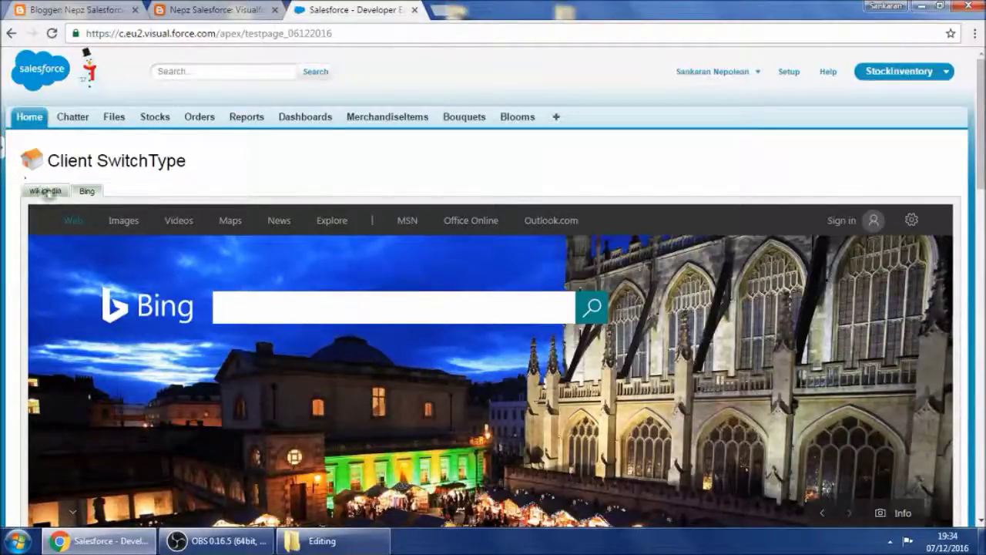
{"action": "left_click", "coordinate": [47, 191]}
{"action": "left_click", "coordinate": [87, 192]}
{"action": "left_click", "coordinate": [51, 194]}
Step: Switch the Server SwitchType panel to Bing and check how the page reloads
{"action": "scroll", "coordinate": [98, 256], "scroll_direction": "down", "scroll_amount": 8}
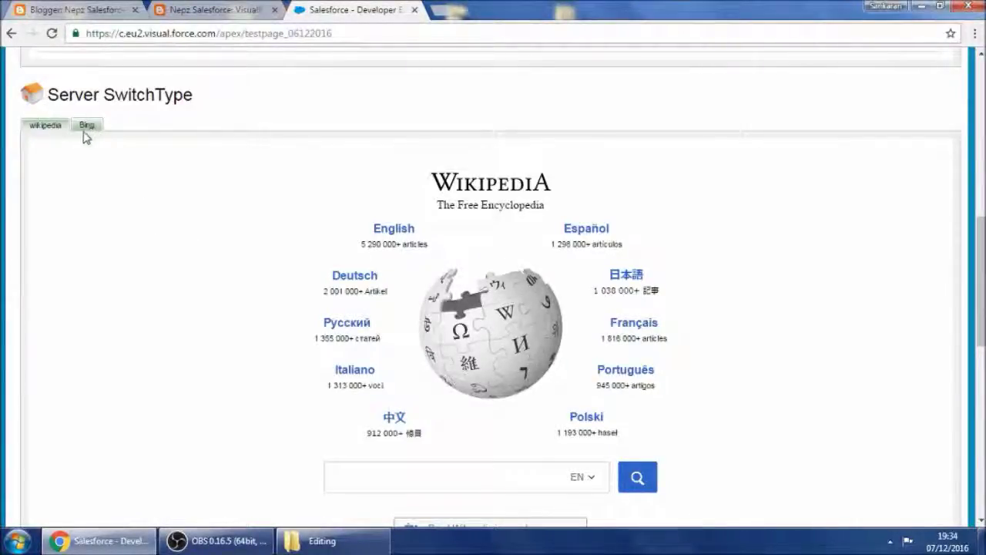
{"action": "left_click", "coordinate": [87, 125]}
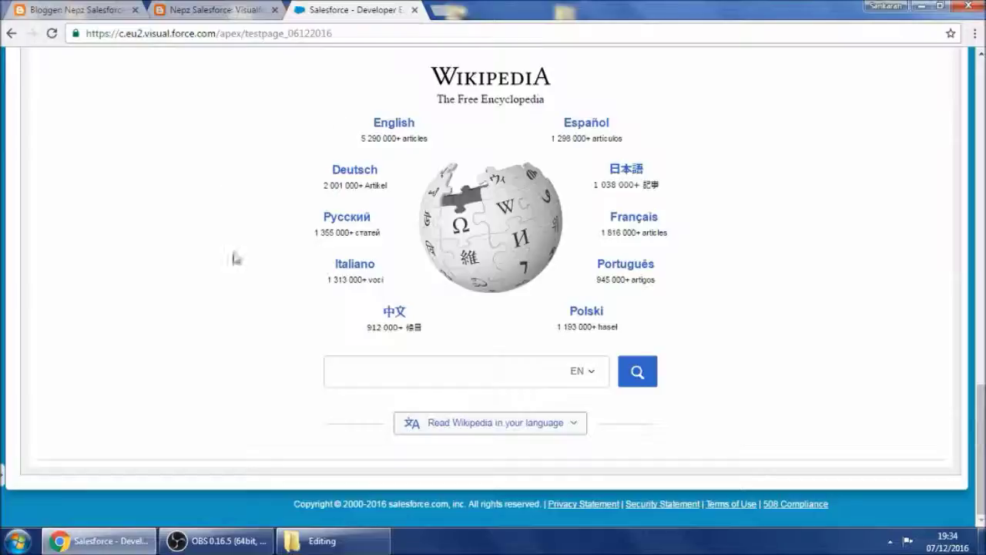
{"action": "scroll", "coordinate": [229, 219], "scroll_direction": "up", "scroll_amount": 3}
{"action": "scroll", "coordinate": [228, 224], "scroll_direction": "up", "scroll_amount": 1}
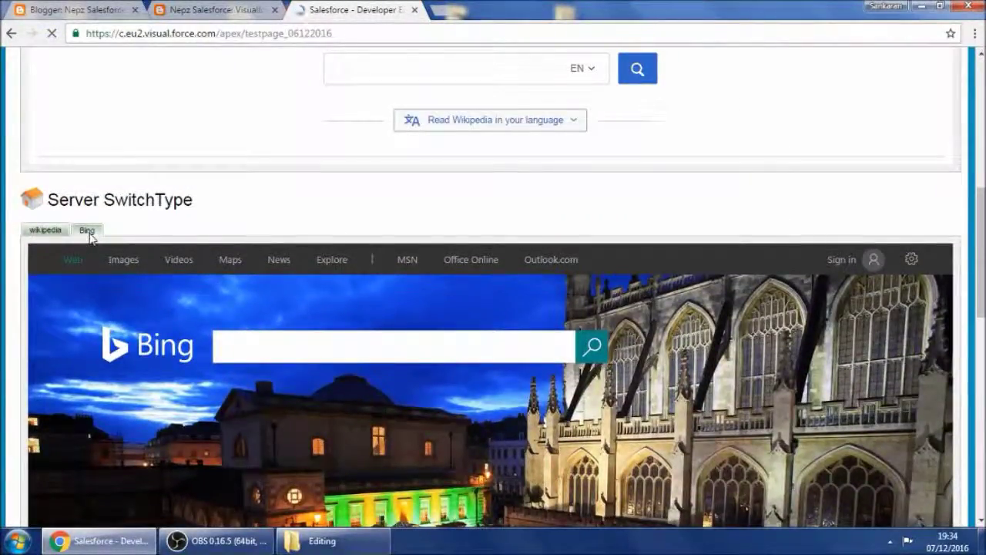
{"action": "scroll", "coordinate": [116, 274], "scroll_direction": "down", "scroll_amount": 1}
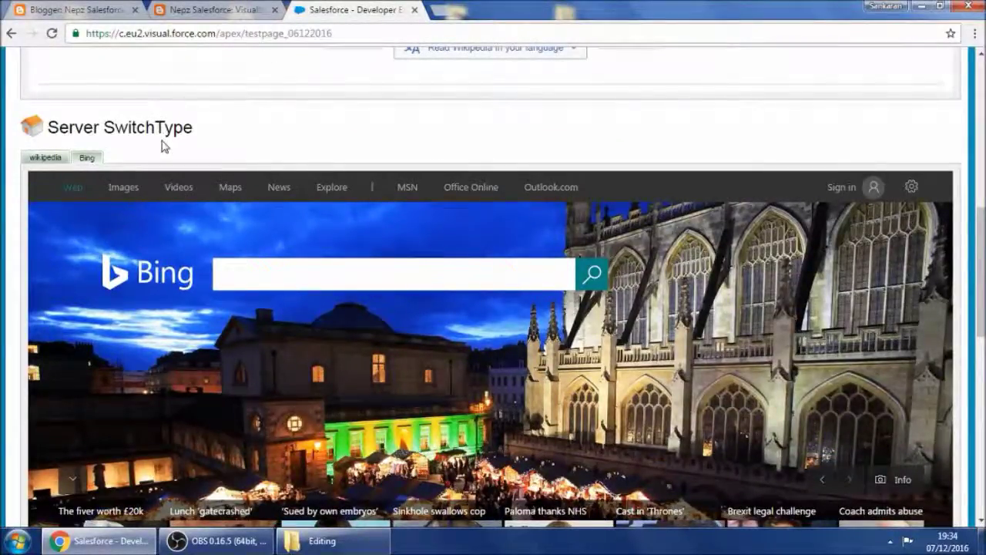
{"action": "left_click_drag", "start_coordinate": [46, 128], "coordinate": [83, 127]}
{"action": "left_click", "coordinate": [84, 127]}
{"action": "left_click", "coordinate": [75, 159]}
Step: Alternate the Ajax SwitchType panel between wikipedia and Bing to check its partial refresh, ending on wikipedia
{"action": "scroll", "coordinate": [126, 291], "scroll_direction": "down", "scroll_amount": 6}
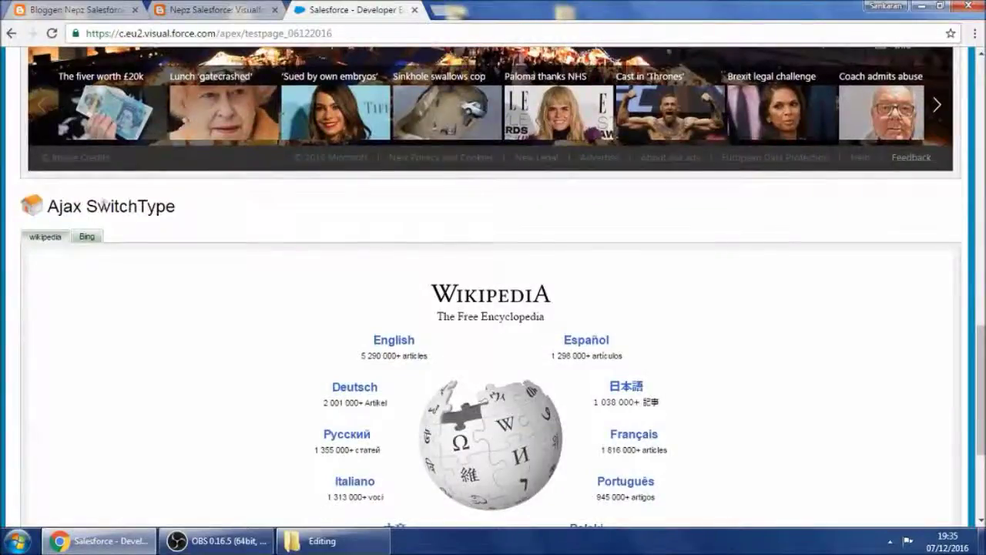
{"action": "left_click_drag", "start_coordinate": [52, 206], "coordinate": [98, 206]}
{"action": "left_click", "coordinate": [132, 220]}
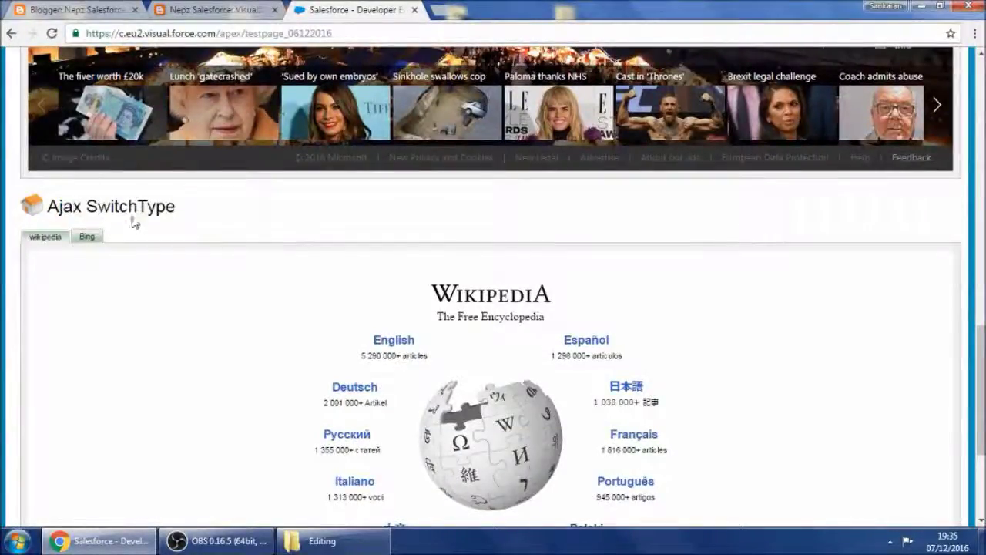
{"action": "scroll", "coordinate": [140, 230], "scroll_direction": "down", "scroll_amount": 1}
{"action": "scroll", "coordinate": [136, 230], "scroll_direction": "down", "scroll_amount": 1}
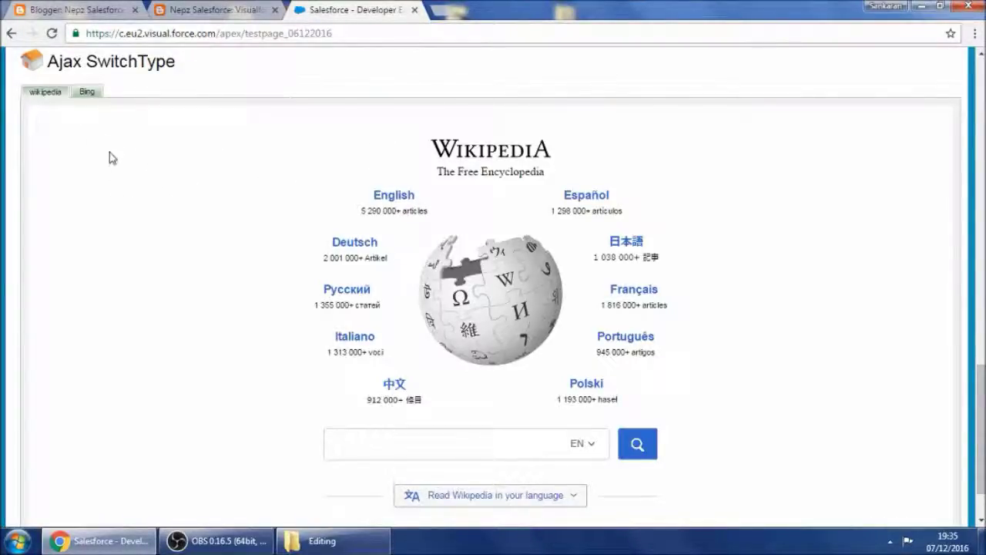
{"action": "left_click", "coordinate": [87, 92]}
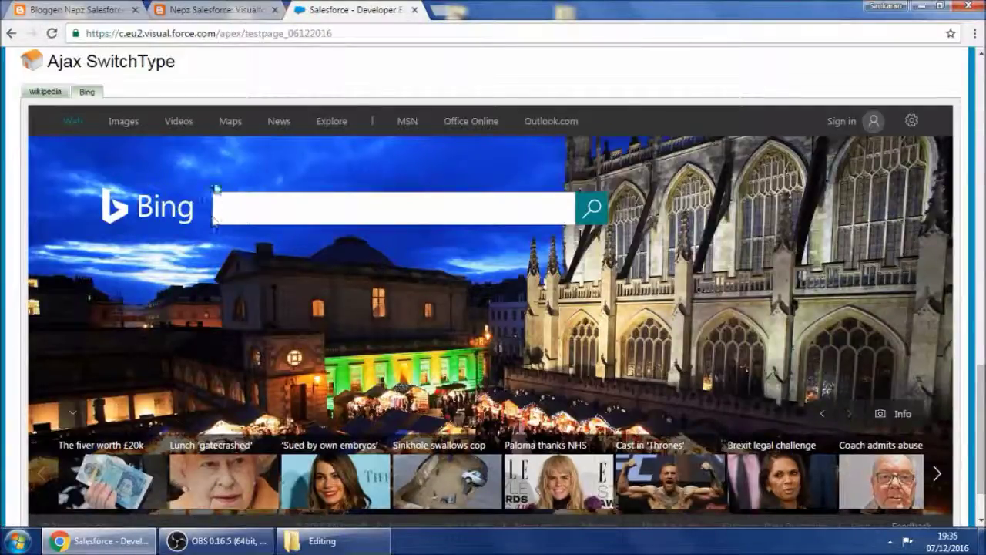
{"action": "left_click", "coordinate": [61, 96]}
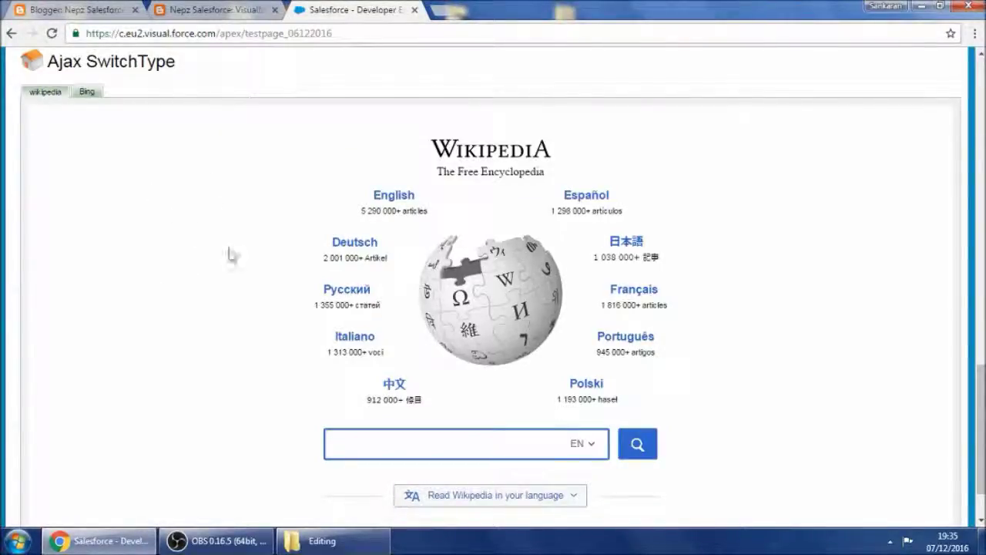
{"action": "left_click", "coordinate": [87, 92]}
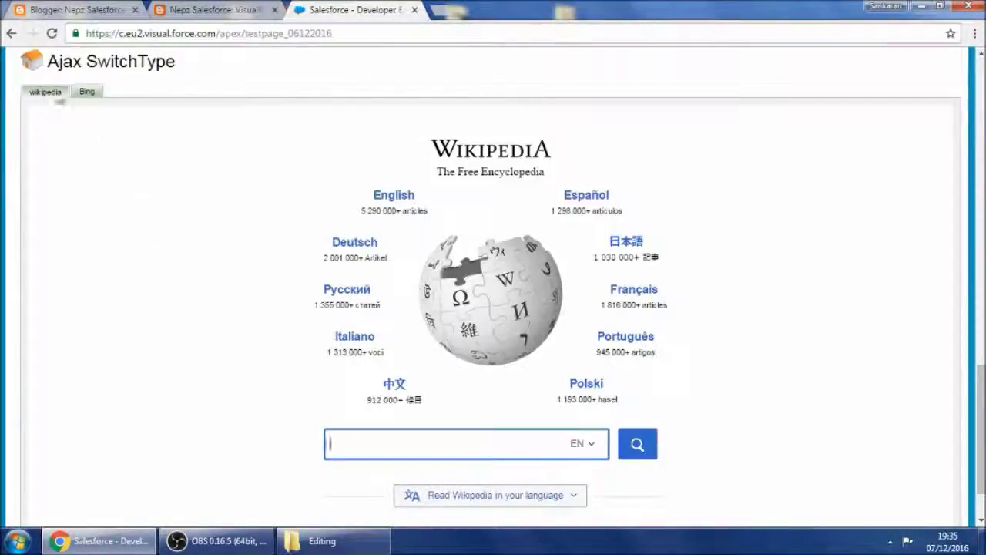
{"action": "left_click_drag", "start_coordinate": [82, 61], "coordinate": [48, 62]}
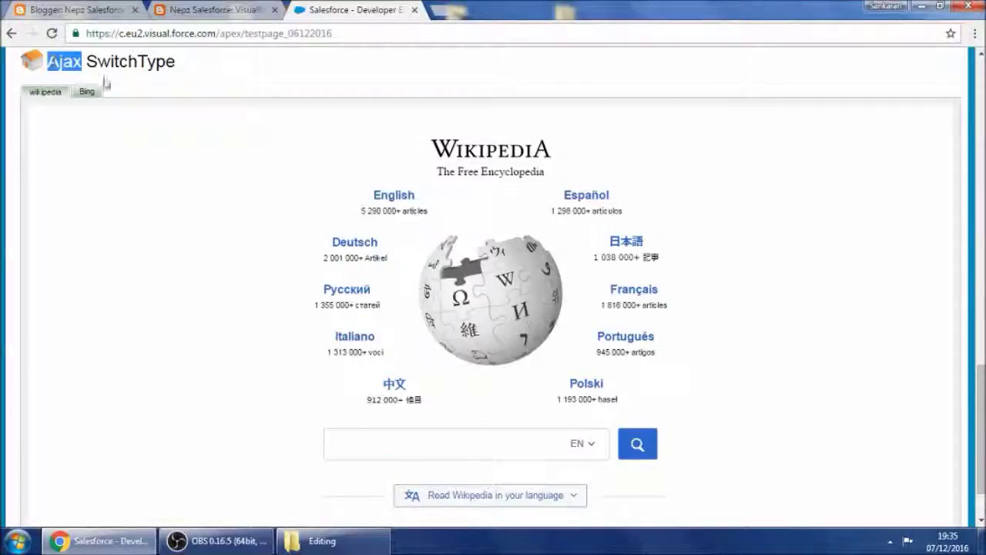
{"action": "left_click", "coordinate": [130, 91]}
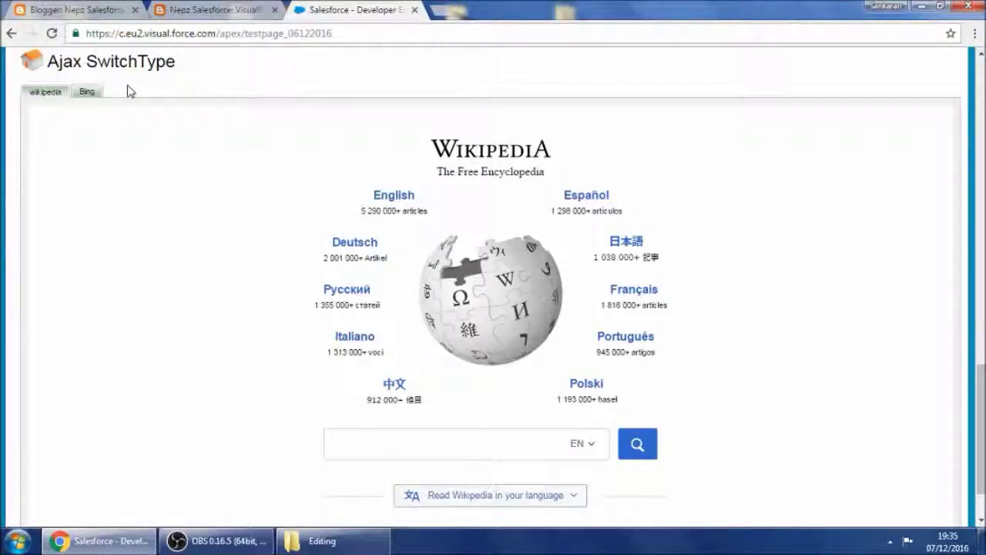
{"action": "double_click", "coordinate": [67, 62]}
{"action": "left_click", "coordinate": [169, 80]}
Step: Return to the tabpanel blog post and review its scenarios and sample code, rechecking the Salesforce test page
{"action": "left_click", "coordinate": [205, 6]}
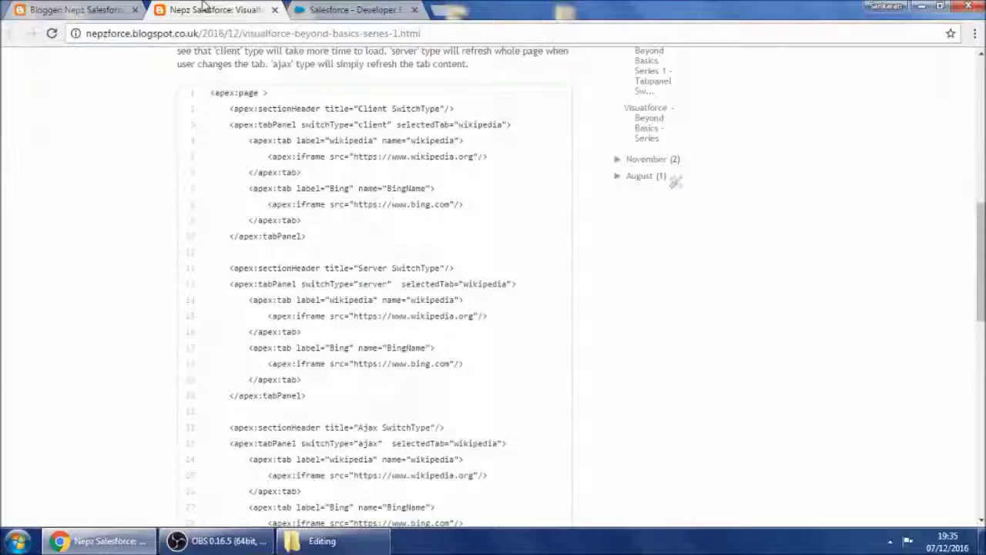
{"action": "left_click", "coordinate": [77, 9]}
{"action": "left_click", "coordinate": [208, 10]}
{"action": "scroll", "coordinate": [196, 272], "scroll_direction": "down", "scroll_amount": 3}
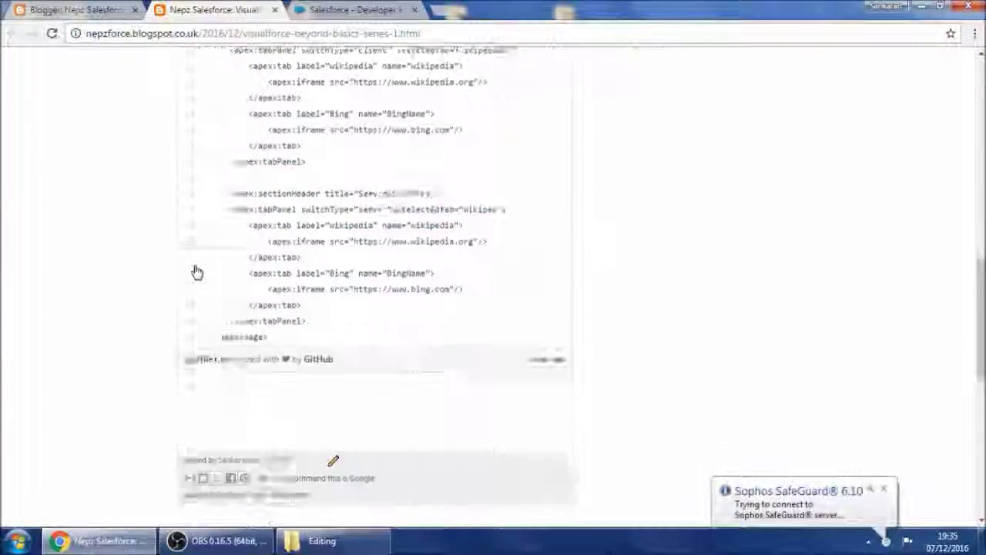
{"action": "scroll", "coordinate": [194, 269], "scroll_direction": "down", "scroll_amount": 2}
{"action": "scroll", "coordinate": [218, 273], "scroll_direction": "up", "scroll_amount": 6}
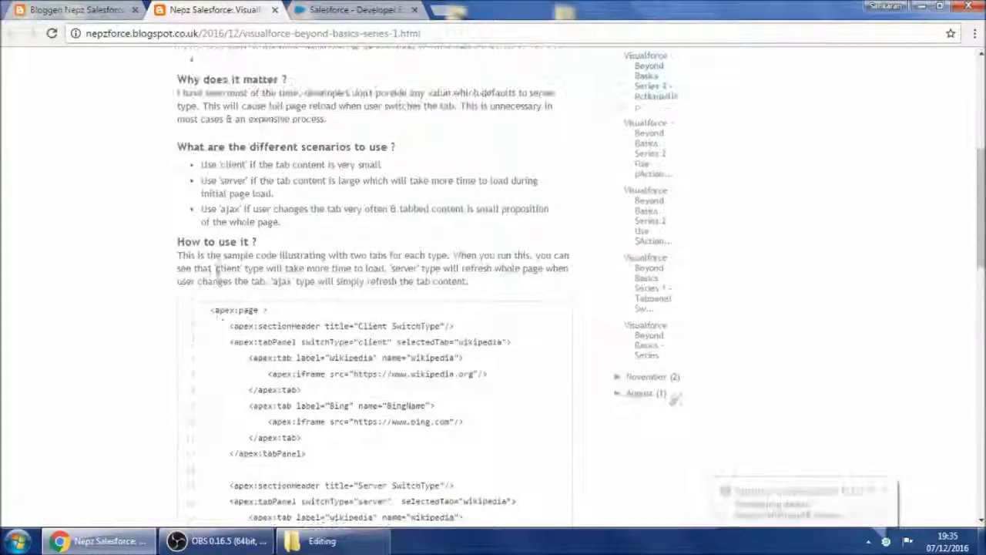
{"action": "left_click", "coordinate": [331, 8]}
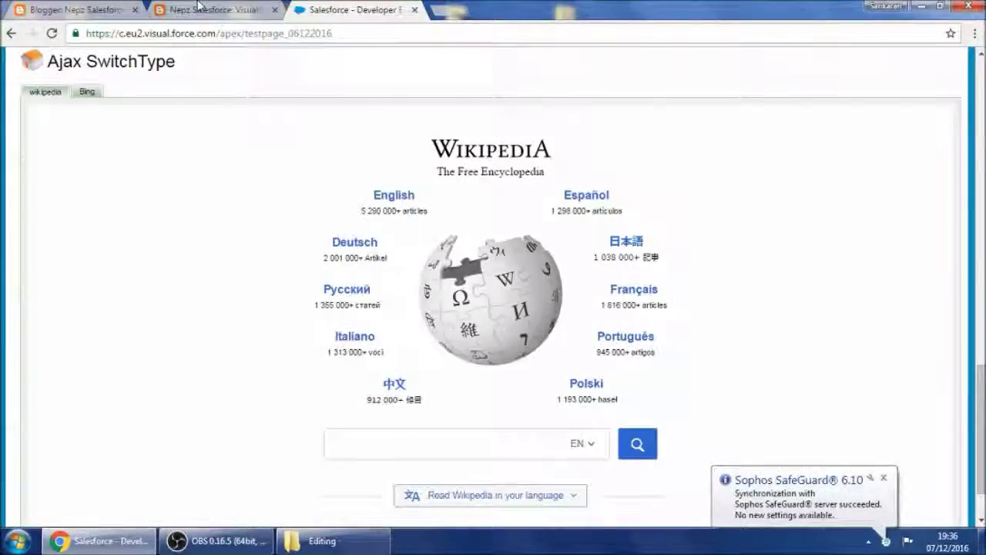
{"action": "left_click", "coordinate": [198, 6]}
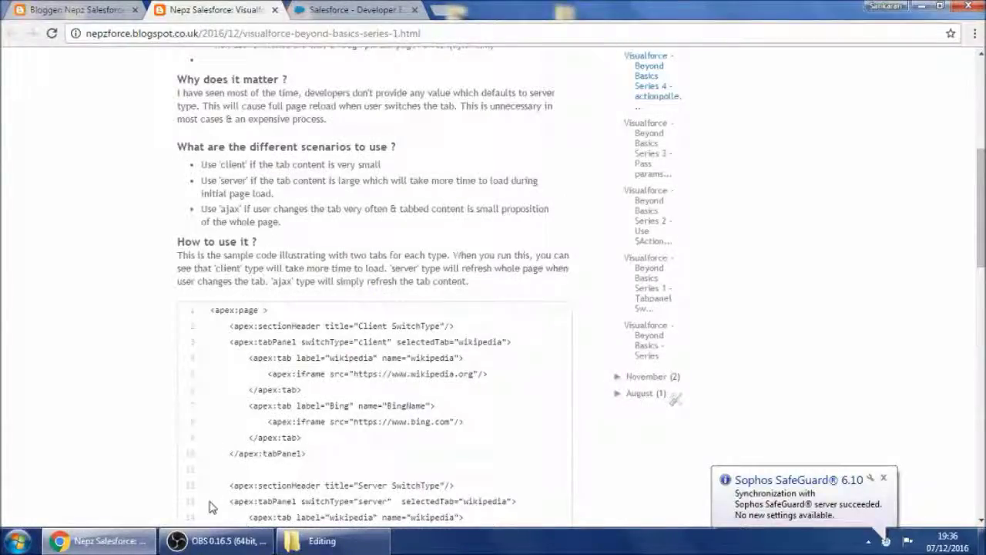